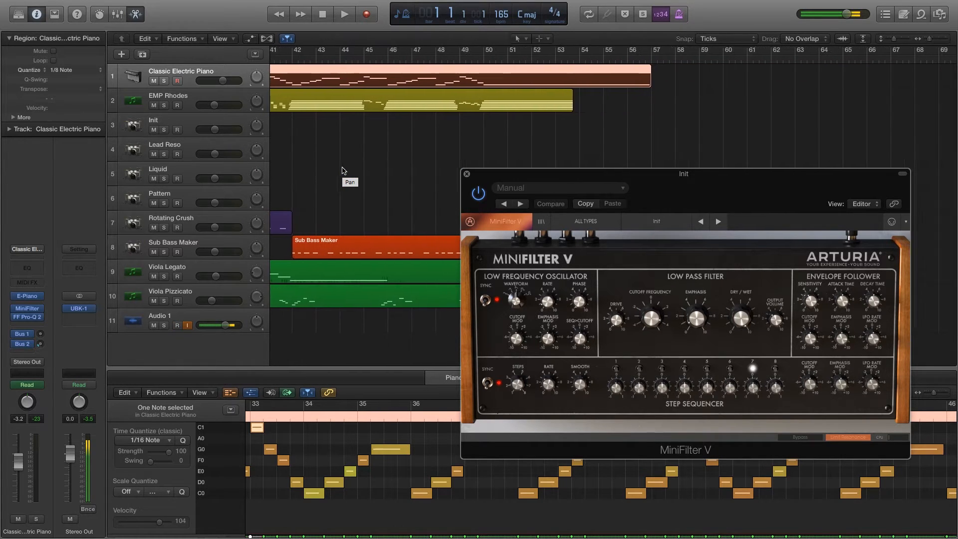
scroll(341, 171, right, 2)
scroll(341, 170, right, 2)
scroll(343, 170, left, 5)
scroll(343, 171, left, 5)
scroll(342, 170, left, 5)
scroll(343, 171, left, 3)
Step: Return the playhead to the song start and play the project with the Init track selected
click(287, 59)
key(Return)
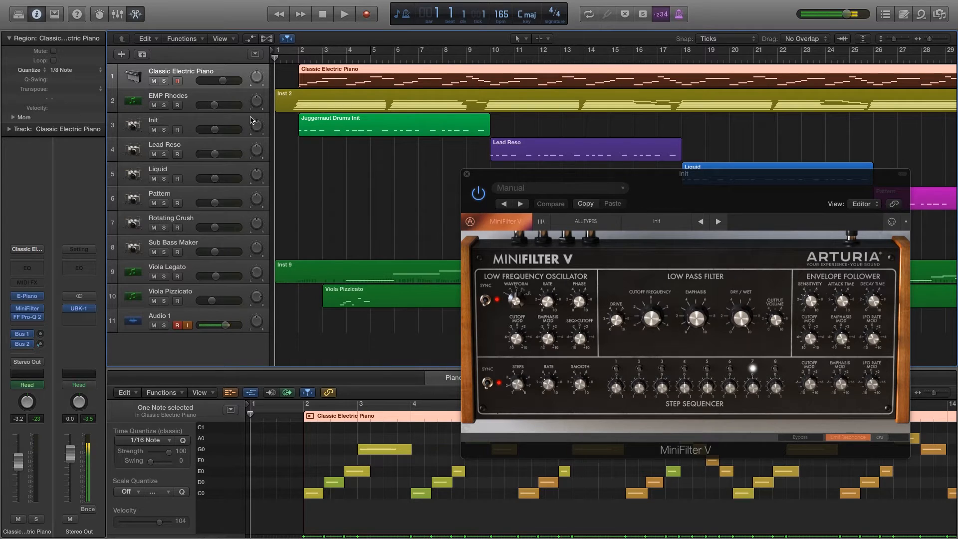
click(183, 124)
key(space)
Step: Stack the Lead Reso and then Liquid MiniFilter V windows over the Init one during playback
drag(621, 482, 656, 180)
scroll(593, 142, right, 3)
scroll(593, 141, right, 3)
scroll(594, 142, right, 3)
scroll(594, 141, right, 3)
drag(613, 442, 615, 177)
scroll(399, 210, right, 2)
scroll(388, 226, right, 2)
scroll(388, 226, right, 2)
scroll(387, 226, right, 2)
scroll(387, 226, right, 2)
scroll(388, 227, right, 2)
scroll(387, 225, right, 2)
scroll(388, 226, right, 2)
scroll(387, 226, left, 2)
scroll(340, 235, right, 1)
scroll(340, 235, right, 3)
scroll(340, 234, right, 3)
scroll(340, 235, right, 3)
Step: Place the Rotating Crush and Sub Bass Maker plugin windows in turn, then stop playback near bar 56
drag(633, 199, 631, 179)
scroll(352, 243, right, 2)
scroll(348, 244, right, 3)
scroll(347, 244, right, 3)
scroll(349, 244, right, 2)
scroll(347, 243, right, 3)
scroll(348, 245, right, 2)
scroll(348, 244, right, 2)
drag(673, 239, 569, 184)
scroll(388, 172, right, 3)
scroll(388, 172, right, 1)
scroll(388, 172, right, 1)
scroll(388, 172, right, 1)
scroll(388, 172, right, 1)
scroll(388, 172, right, 1)
scroll(387, 172, right, 2)
scroll(388, 173, right, 1)
scroll(387, 172, right, 1)
key(space)
Step: Bring up the EMP Rhodes track's MiniFilter V and position its window over the previous one
click(209, 96)
mouse_move(27, 309)
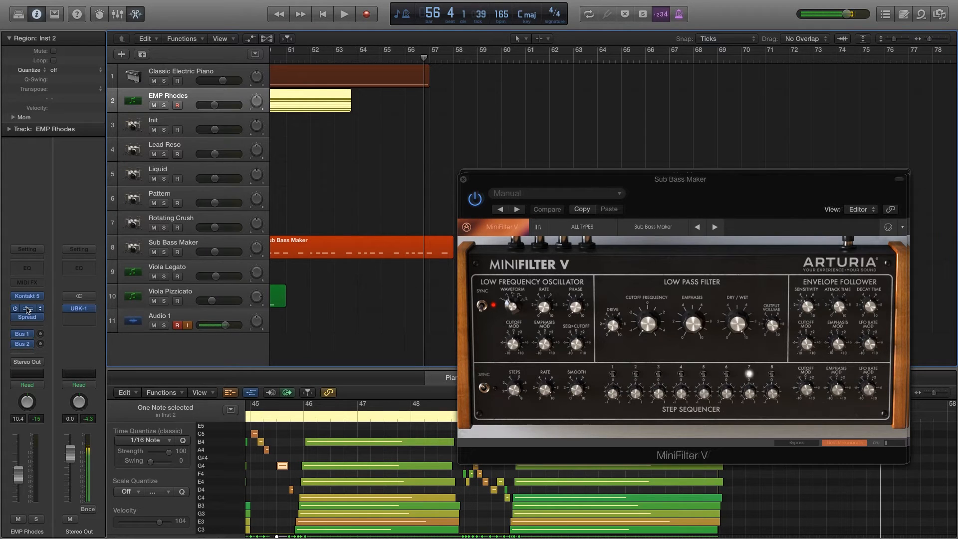
click(26, 307)
mouse_move(461, 275)
mouse_down()
mouse_move(585, 190)
mouse_move(603, 189)
mouse_up()
drag(609, 189, 629, 186)
Step: Audition EMP Rhodes soloed from the start, unsolo it, and select Classic Electric Piano
click(163, 105)
key(Return)
click(165, 105)
click(180, 78)
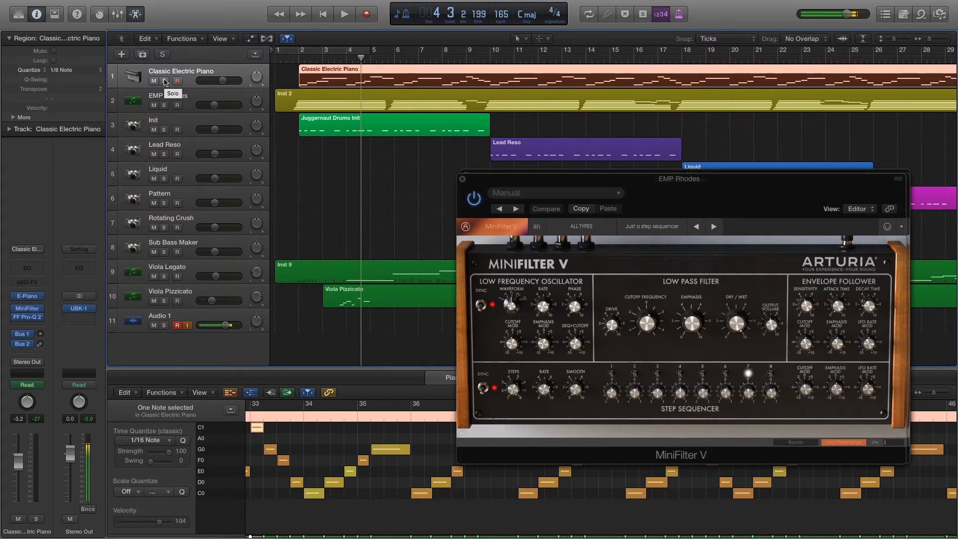
Step: Bring up the Classic Electric Piano's MiniFilter V and position its window over the EMP Rhodes one
click(164, 81)
click(27, 308)
drag(569, 342, 712, 178)
Step: Play the Classic Electric Piano soloed from bar 2 to around bar 10, then unsolo it
click(301, 51)
click(163, 80)
key(space)
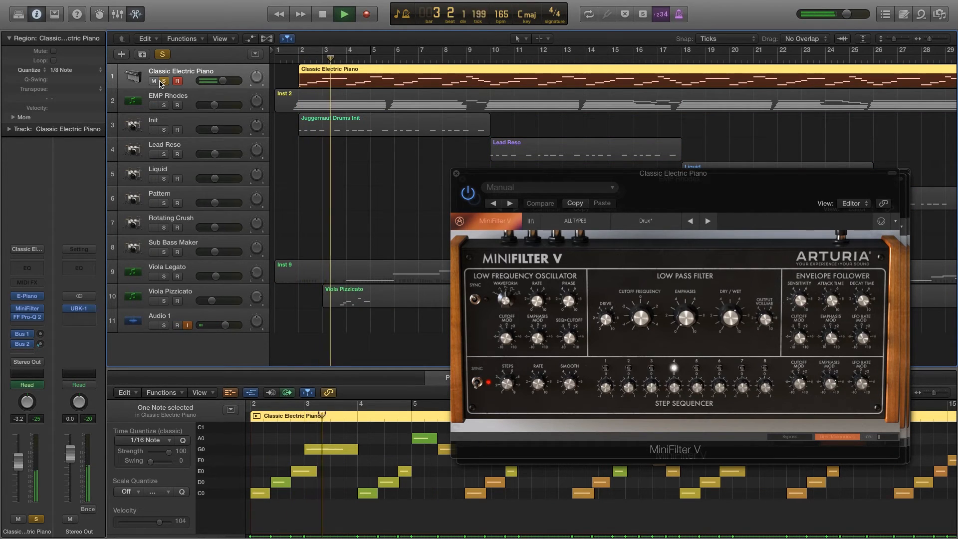
key(space)
click(163, 81)
Step: Briefly show the UBK-1 plugin on the Stereo Out, move it aside and close it
click(78, 309)
mouse_move(344, 258)
mouse_down()
mouse_move(313, 241)
mouse_move(266, 259)
mouse_up()
key(super+w)
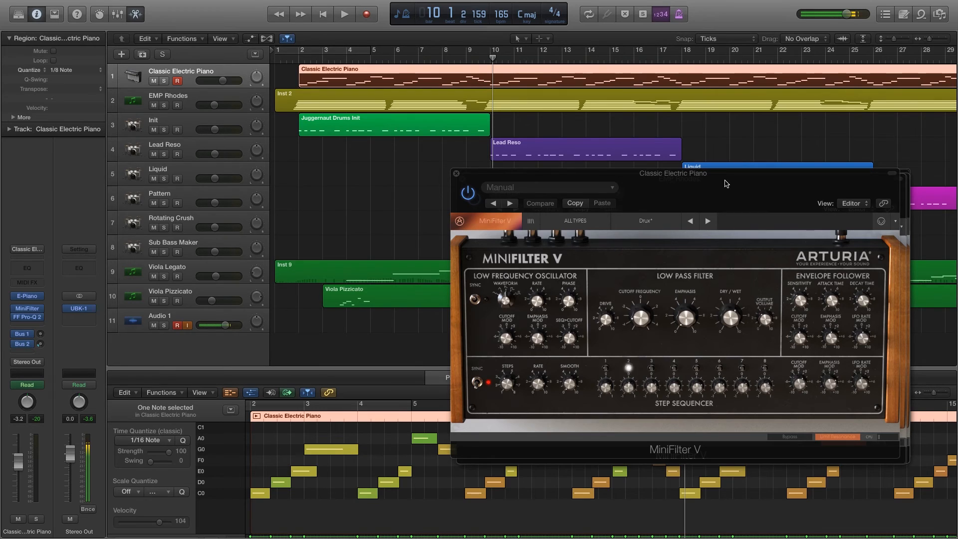